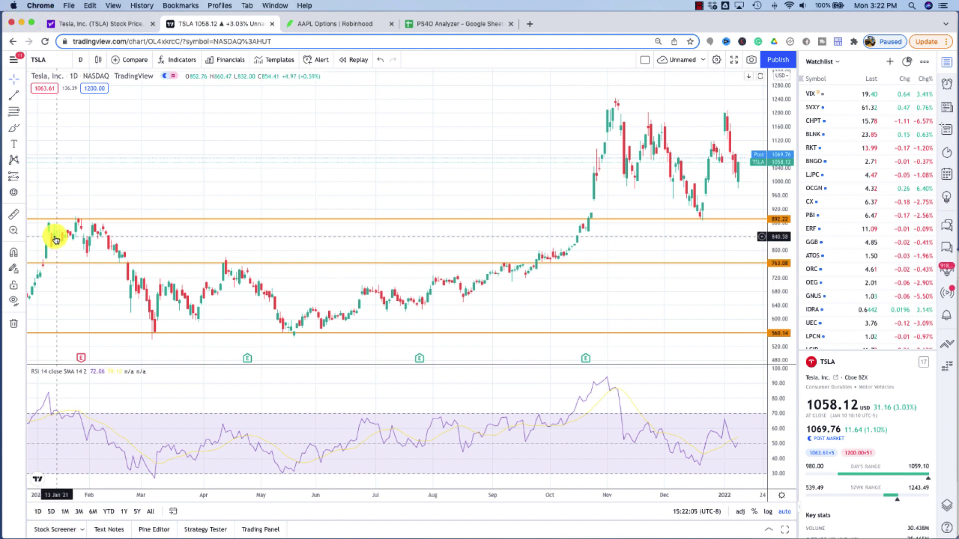
# Measure the TSLA daily chart from the January candles and zoom into mid-November through January.
pyautogui.click(15, 214)
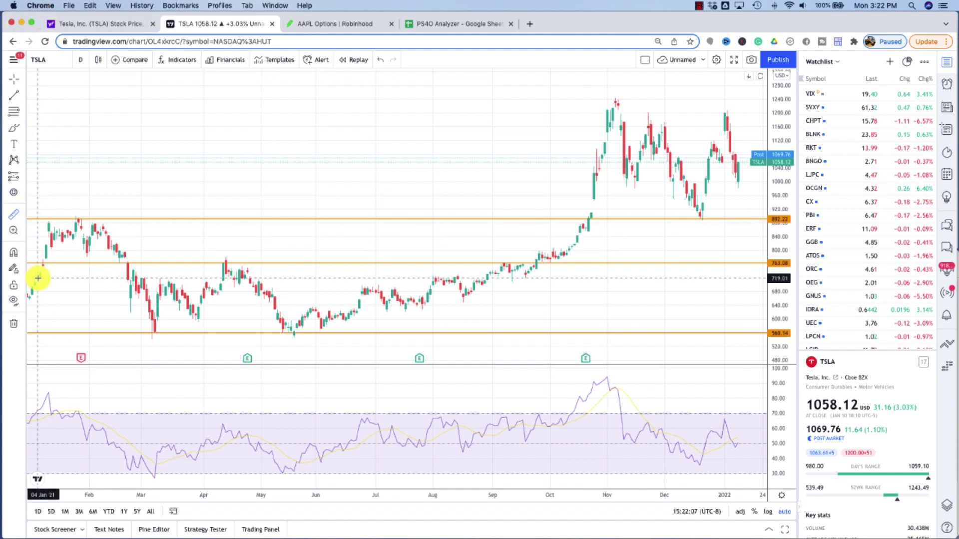
pyautogui.click(30, 303)
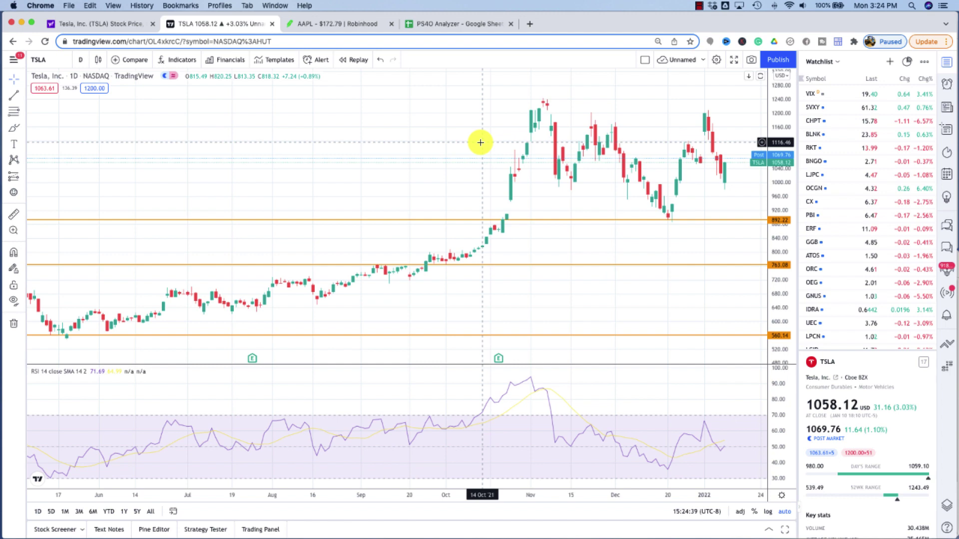
pyautogui.scroll(4, 496, 329)
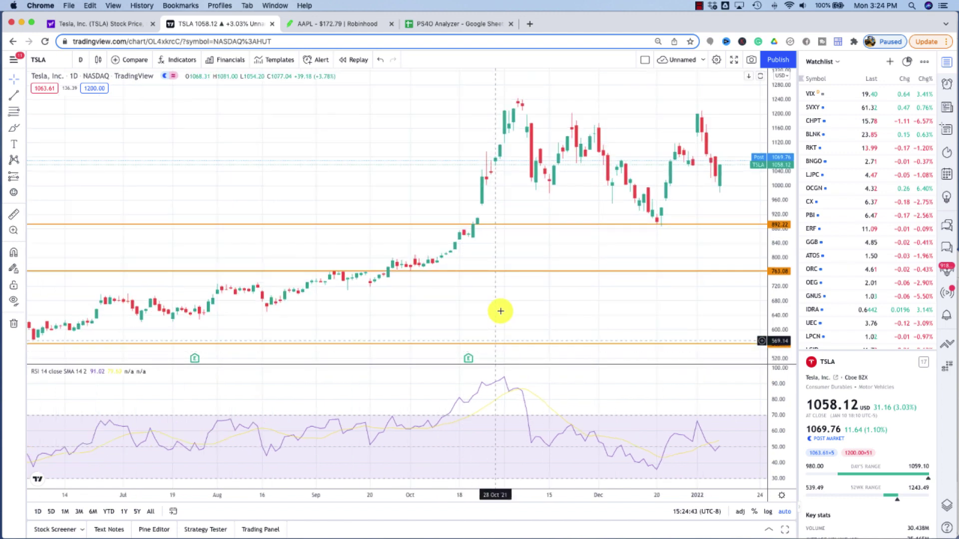
pyautogui.scroll(10, 500, 311)
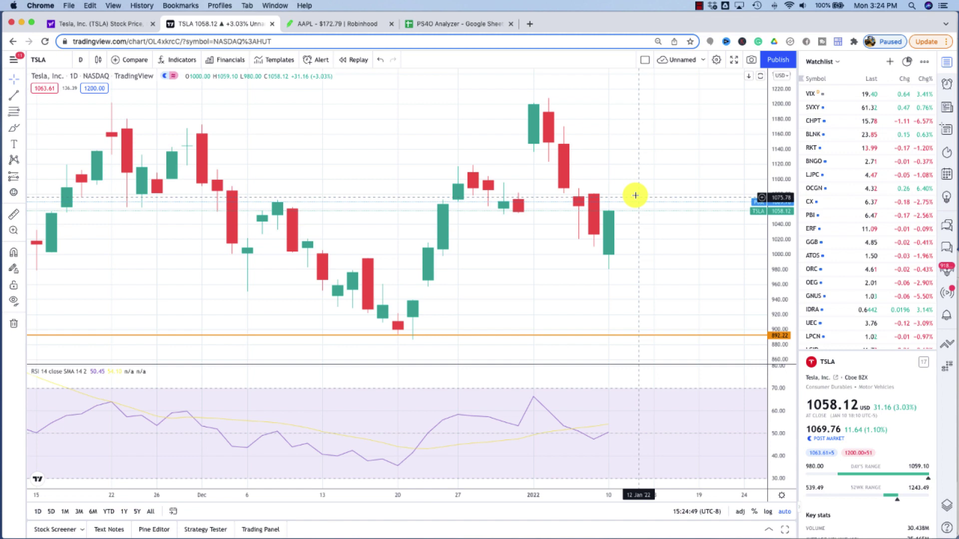
# Look up TSLA in Robinhood and bring up its options chain.
pyautogui.click(367, 24)
pyautogui.click(330, 73)
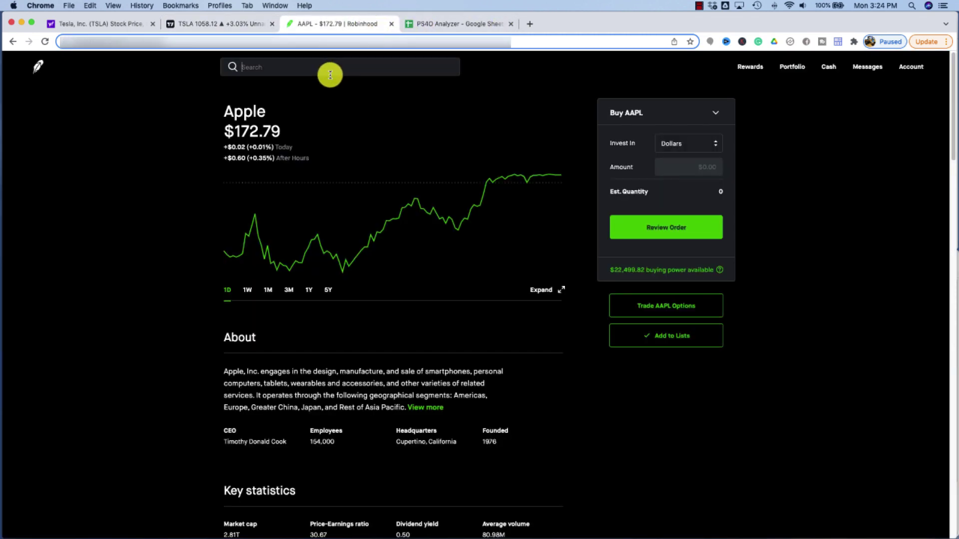
pyautogui.write('TS')
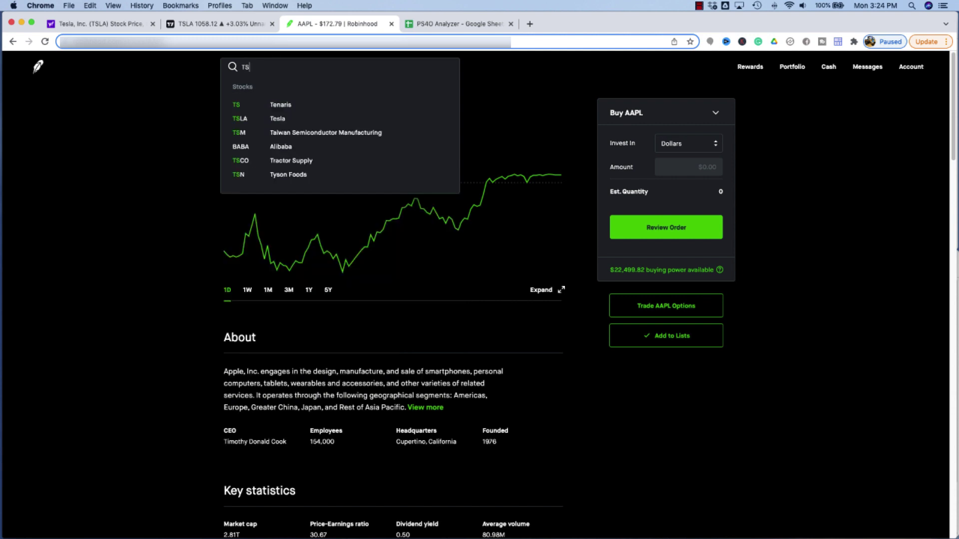
pyautogui.write('LA')
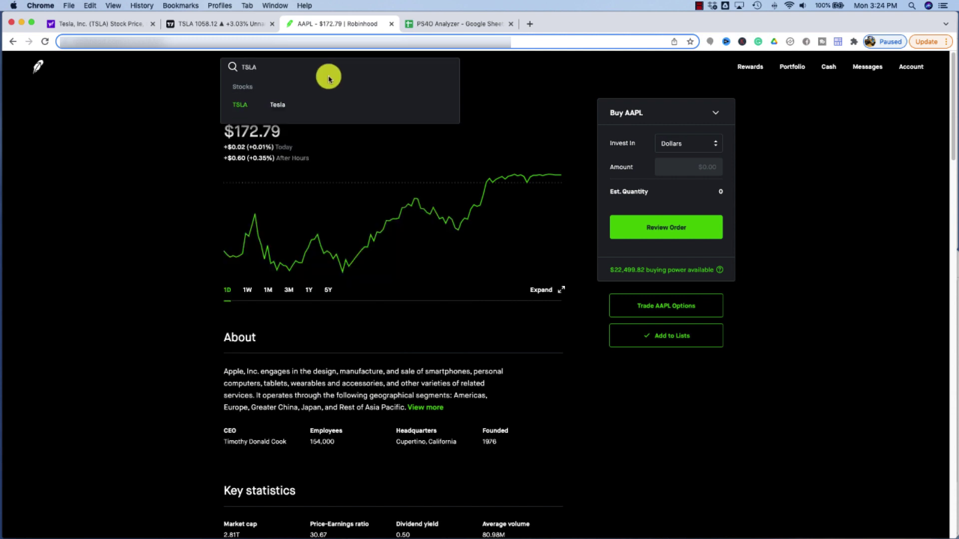
pyautogui.click(244, 107)
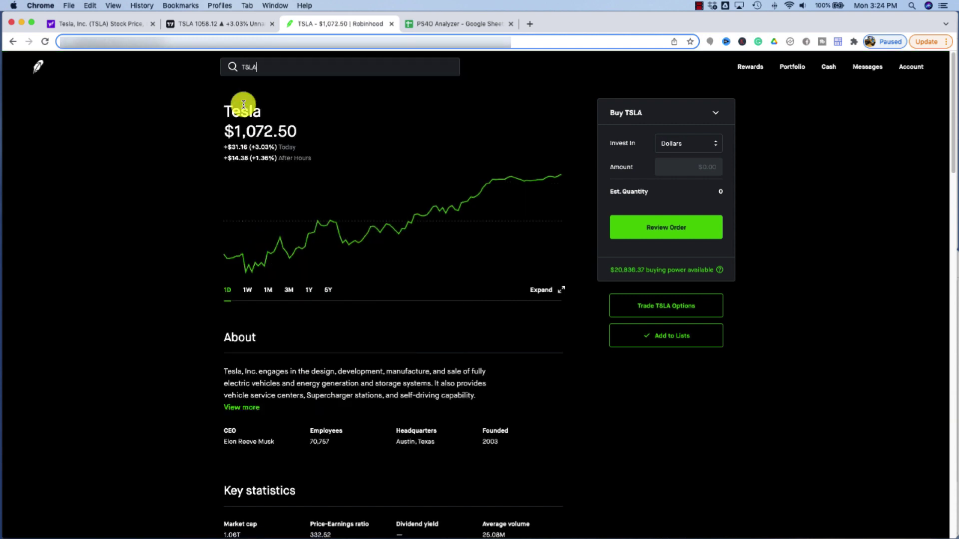
pyautogui.click(623, 302)
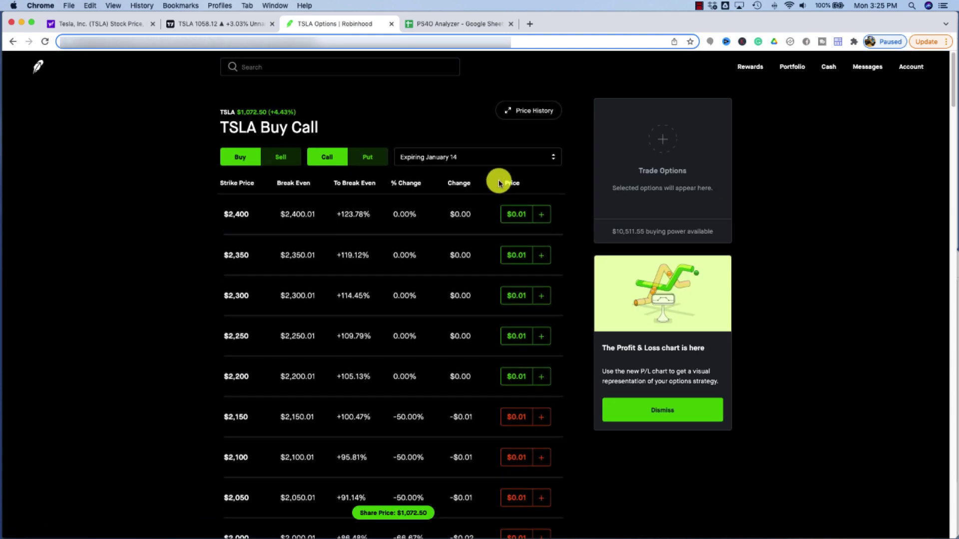
# Set the chain to sell puts expiring February 11.
pyautogui.click(472, 157)
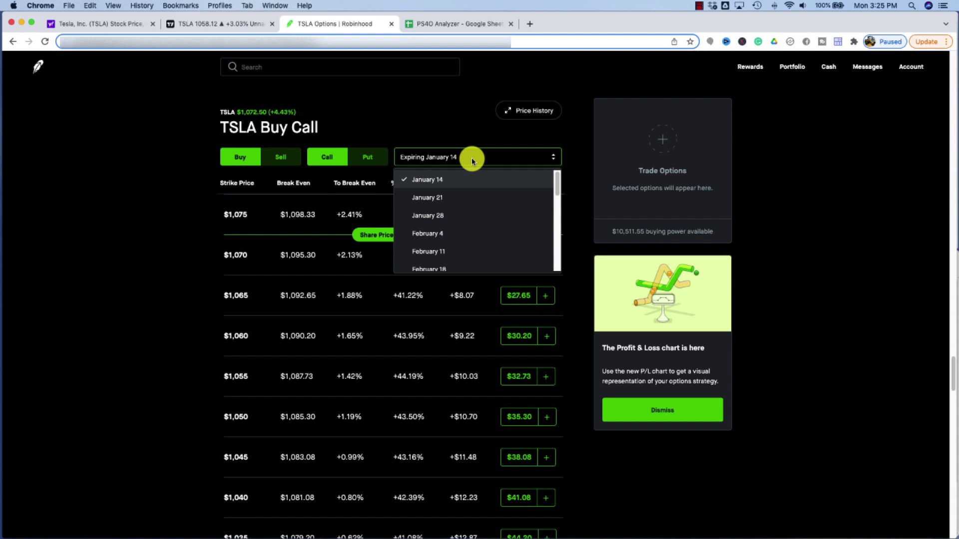
pyautogui.click(471, 158)
pyautogui.click(472, 157)
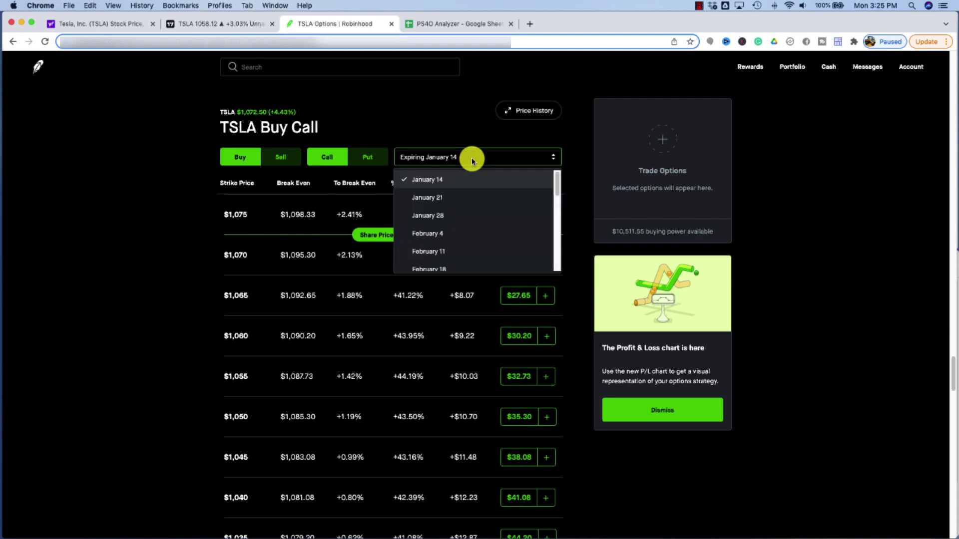
pyautogui.click(443, 252)
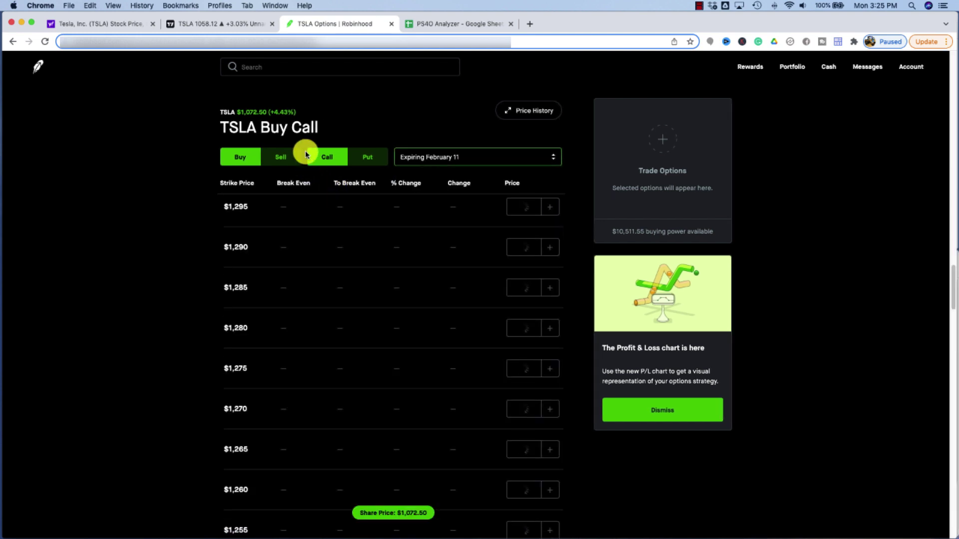
pyautogui.click(287, 152)
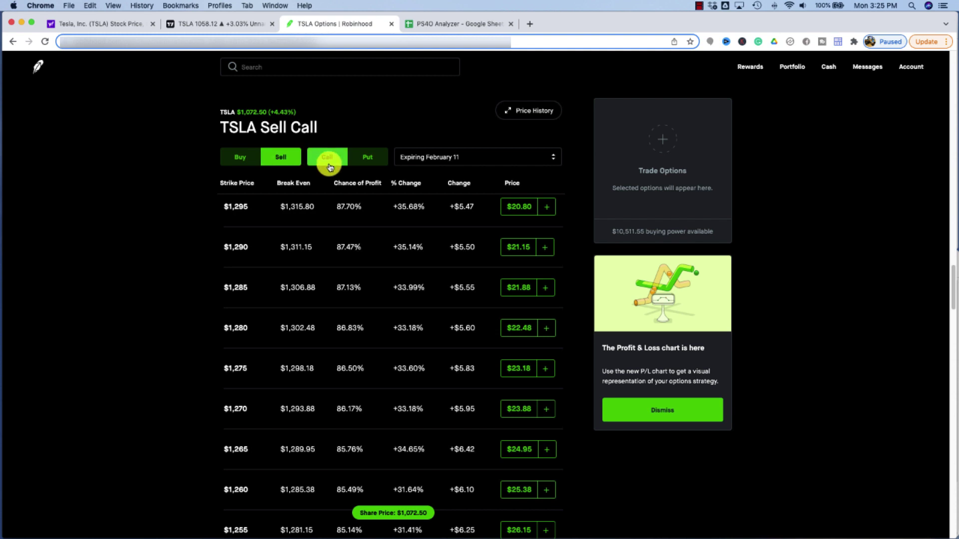
pyautogui.click(377, 154)
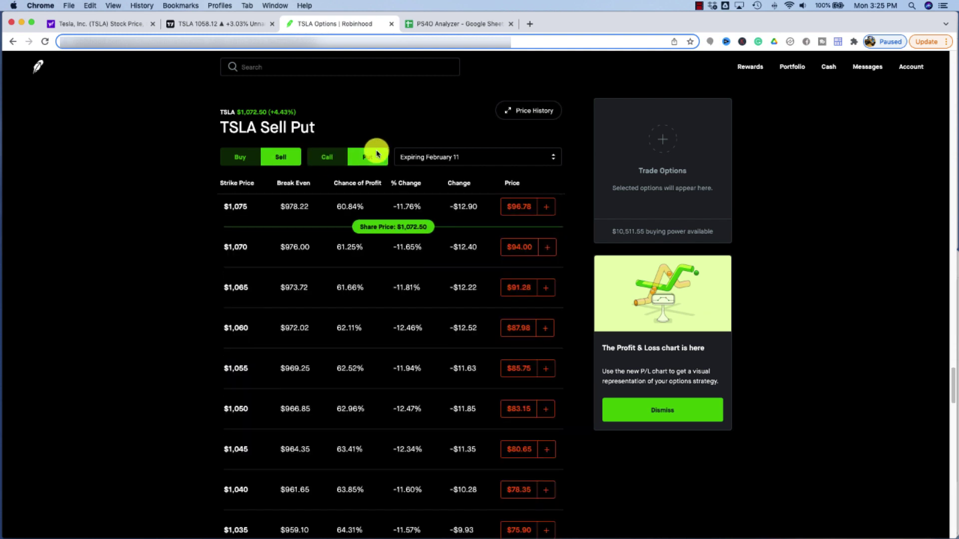
# Expand the $920 put to show its bid, ask and Greeks.
pyautogui.scroll(-7, 333, 315)
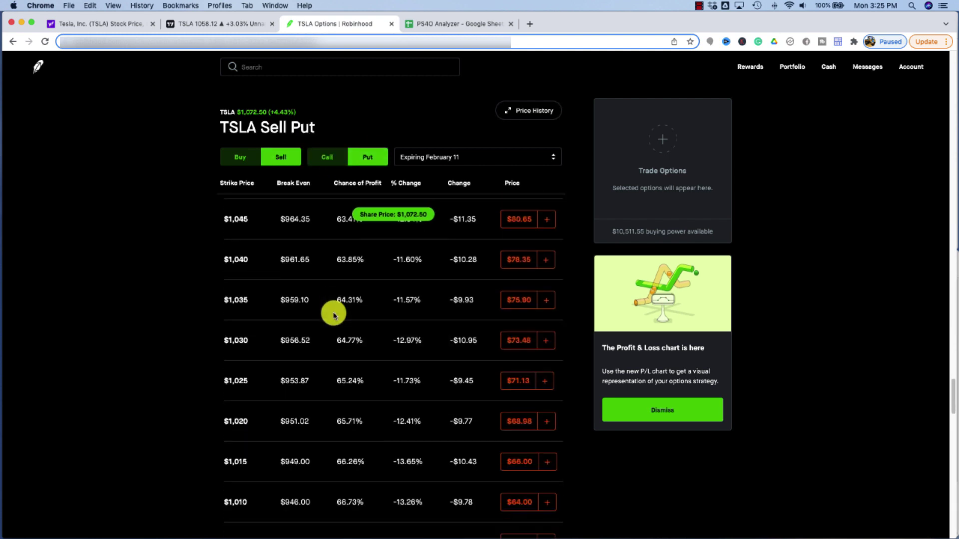
pyautogui.scroll(-10, 333, 315)
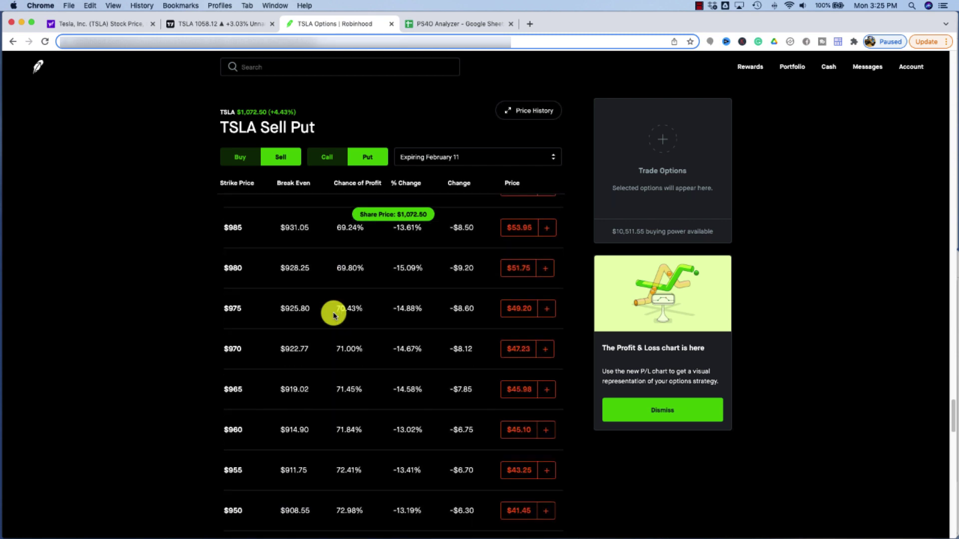
pyautogui.scroll(-4, 333, 315)
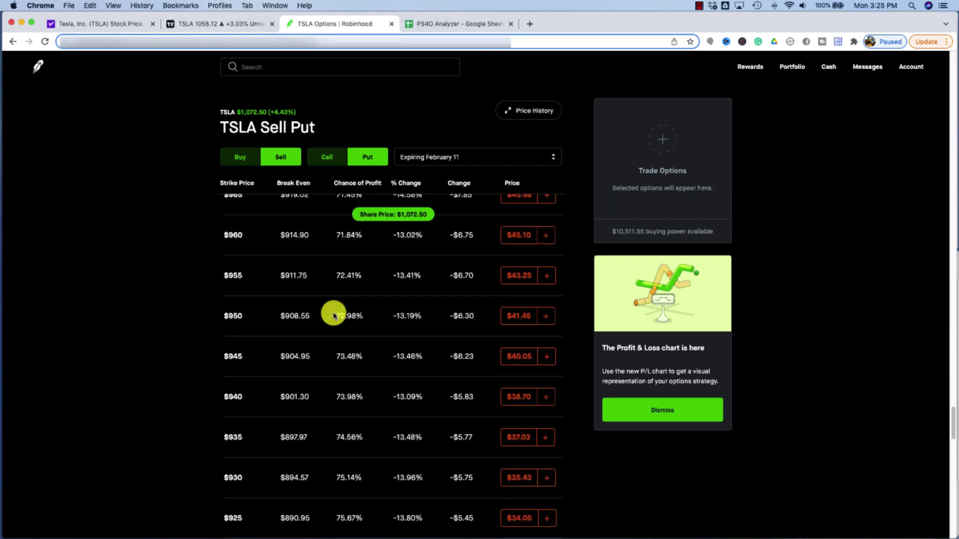
pyautogui.scroll(-6, 333, 315)
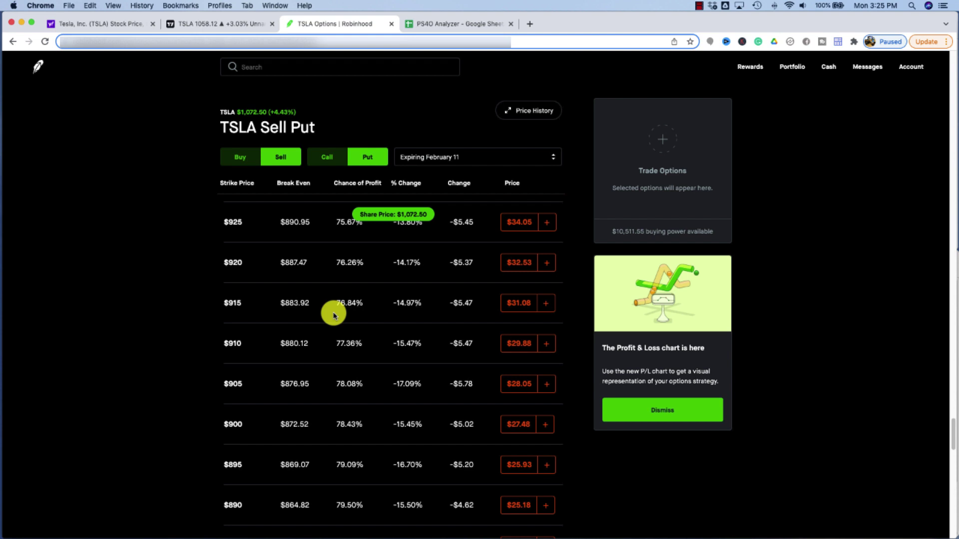
pyautogui.click(236, 266)
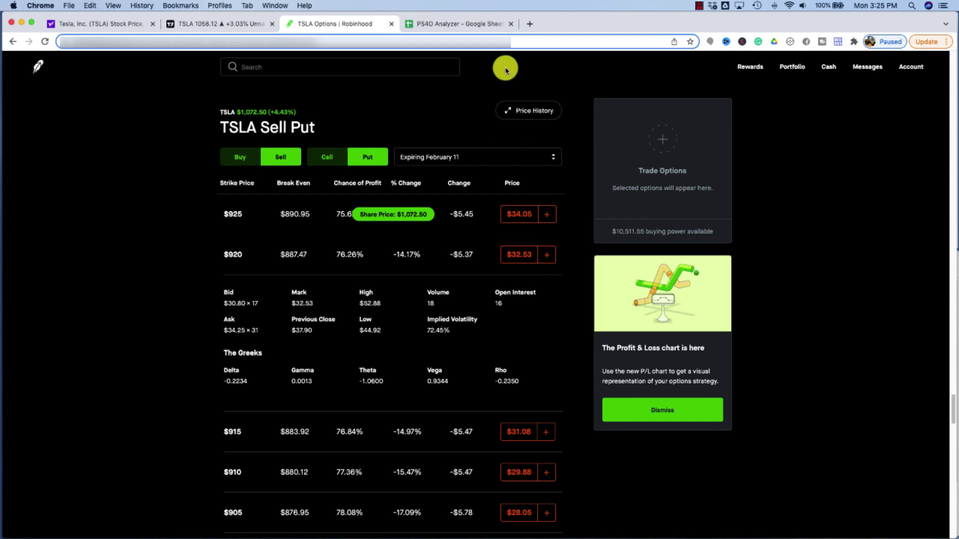
# Change the analyzer's symbol from AAPL to TSLA and the strike price to 920.
pyautogui.click(462, 26)
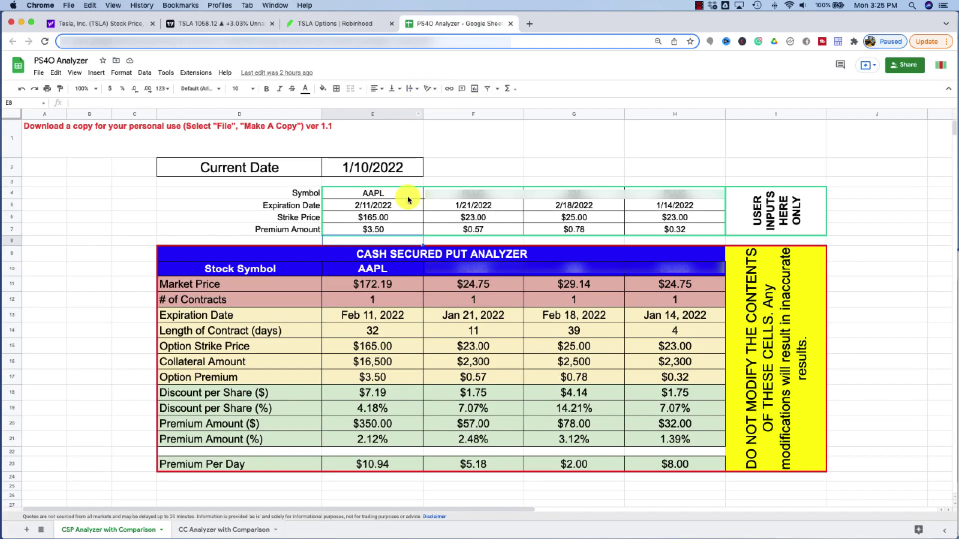
pyautogui.click(406, 198)
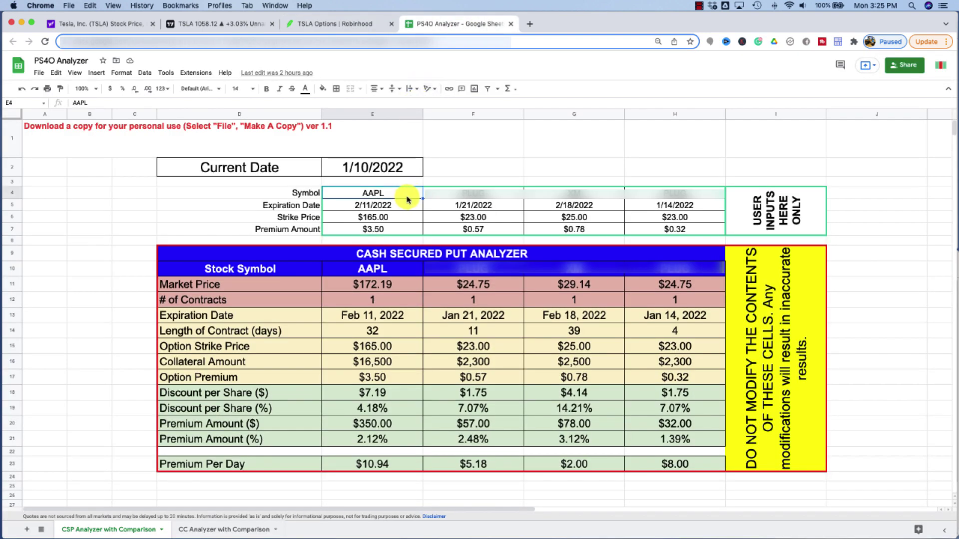
pyautogui.write('TSLA')
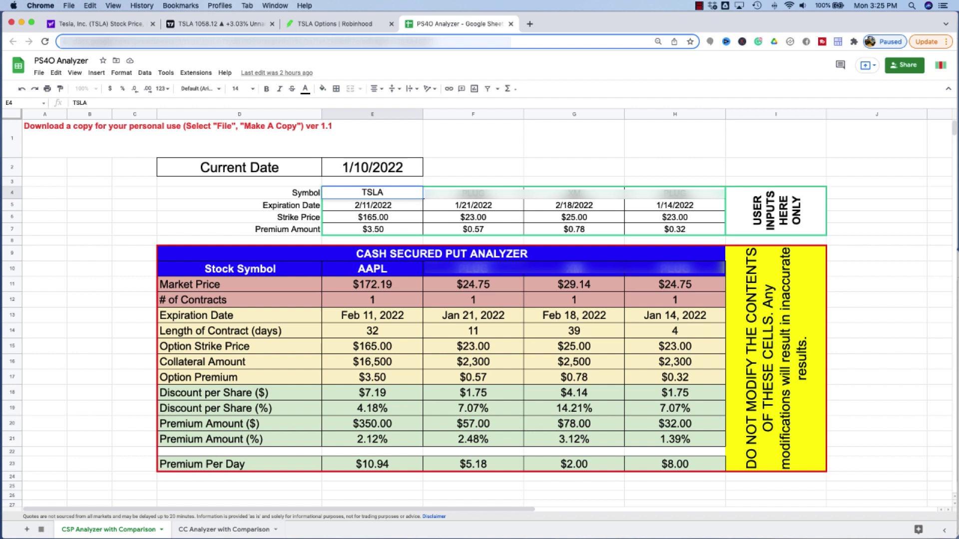
pyautogui.press('Return')
pyautogui.click(380, 209)
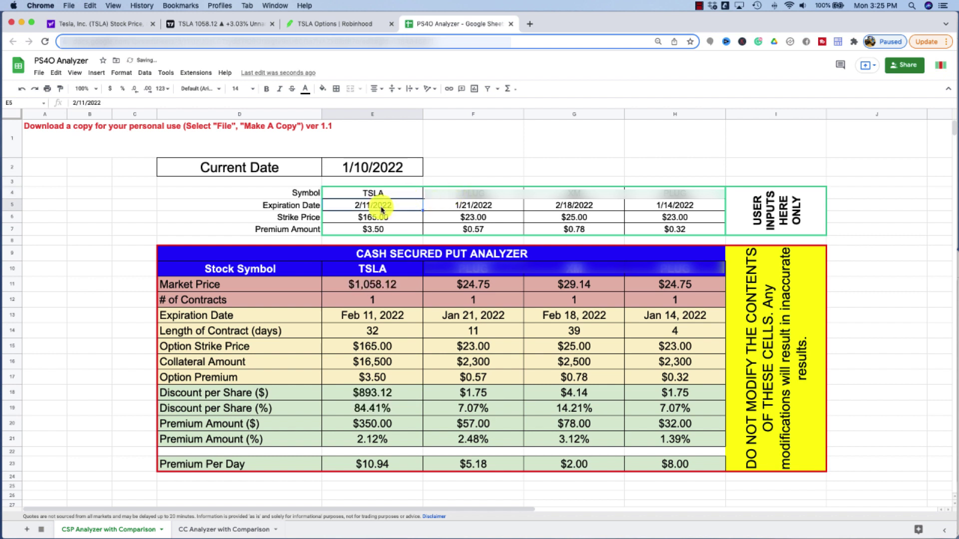
pyautogui.click(383, 222)
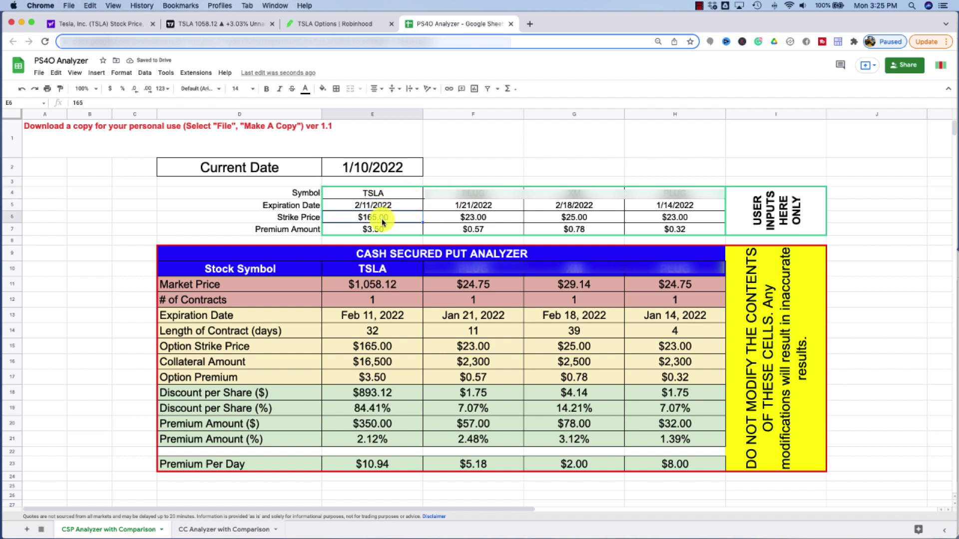
pyautogui.write('920')
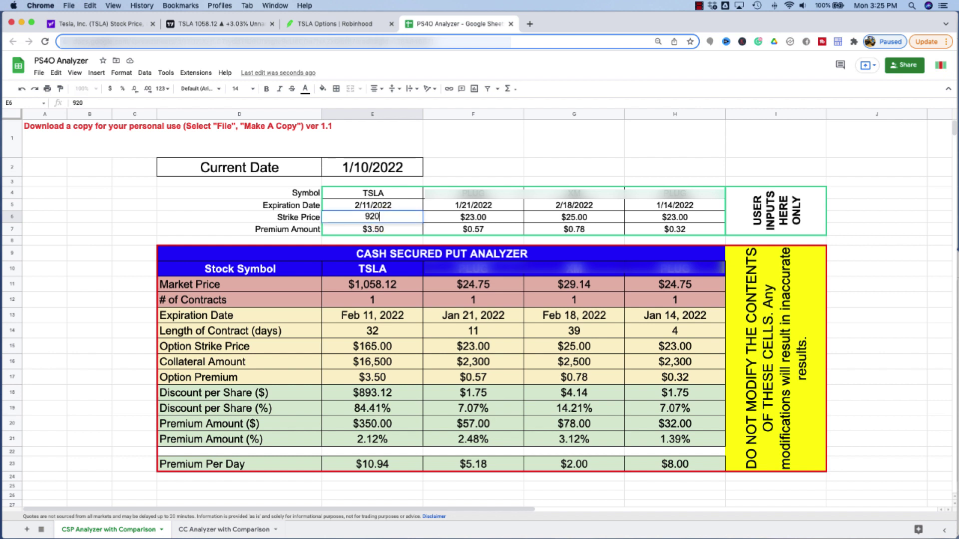
pyautogui.press('Return')
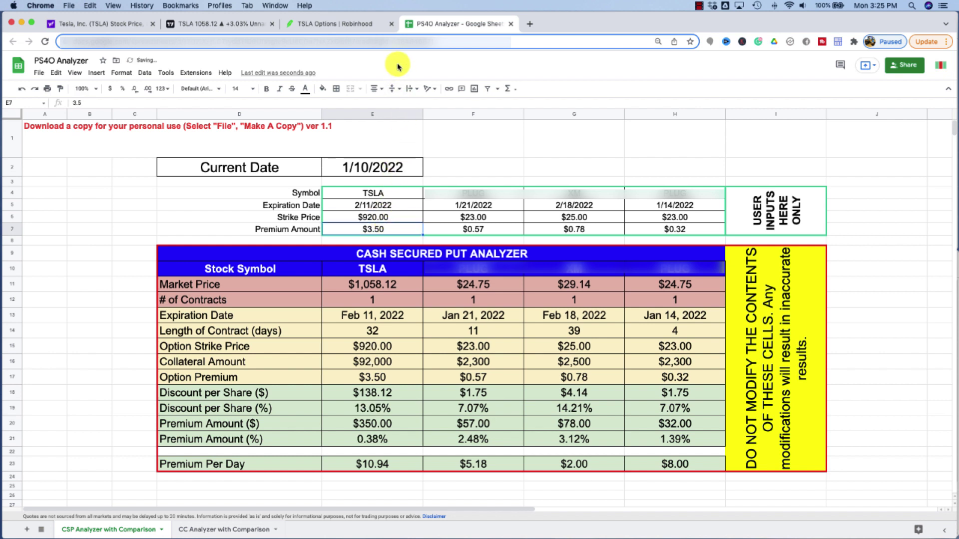
# Check the $920 put price in Robinhood and enter the 32.53 premium in the sheet.
pyautogui.click(362, 24)
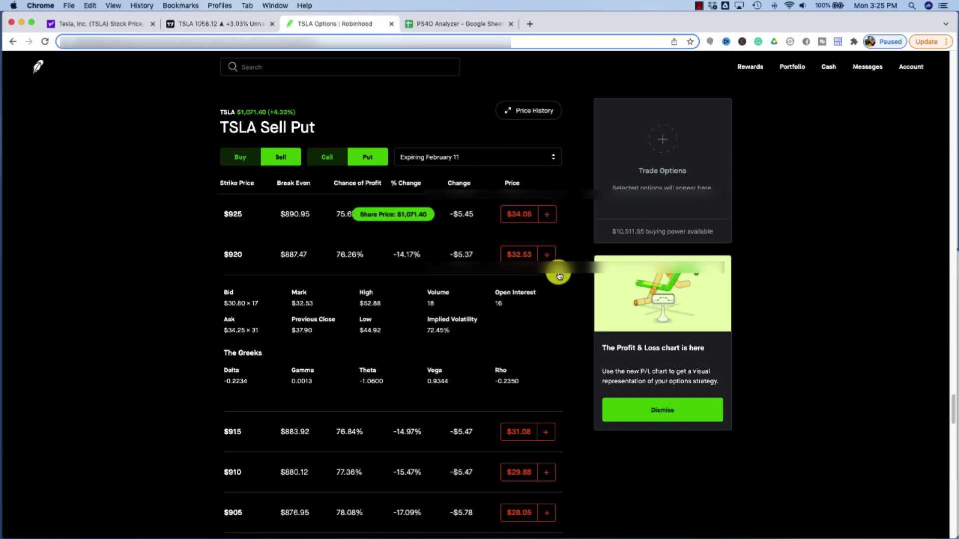
pyautogui.click(477, 25)
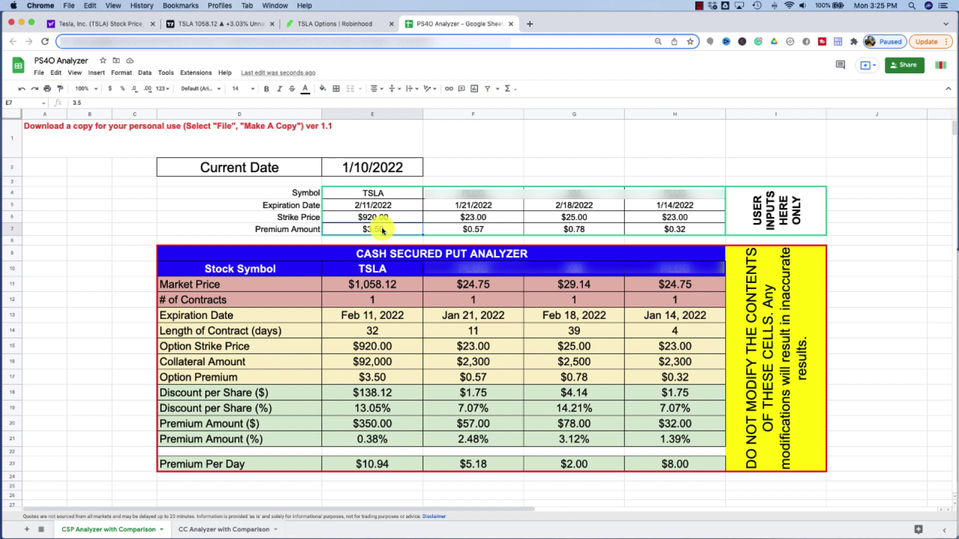
pyautogui.write('32.5')
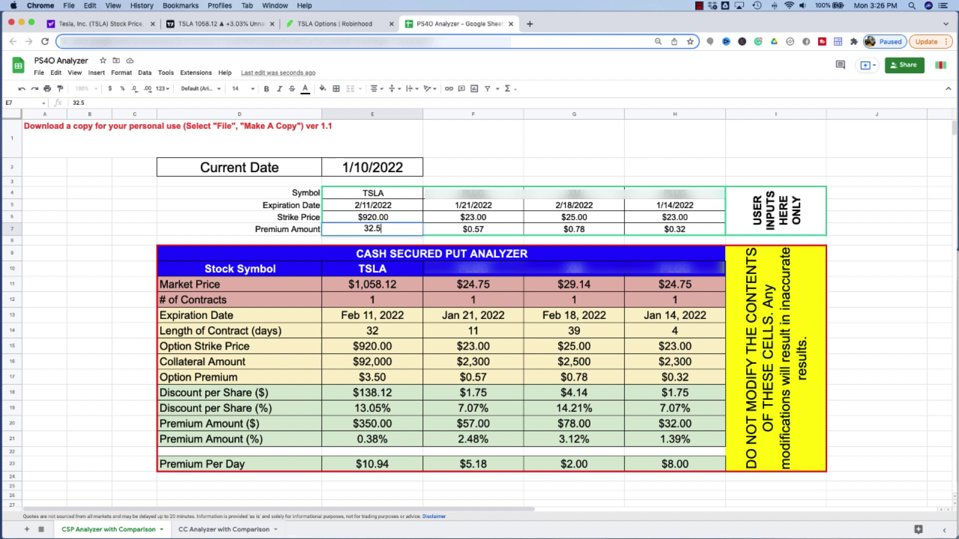
pyautogui.write('3')
pyautogui.press('Return')
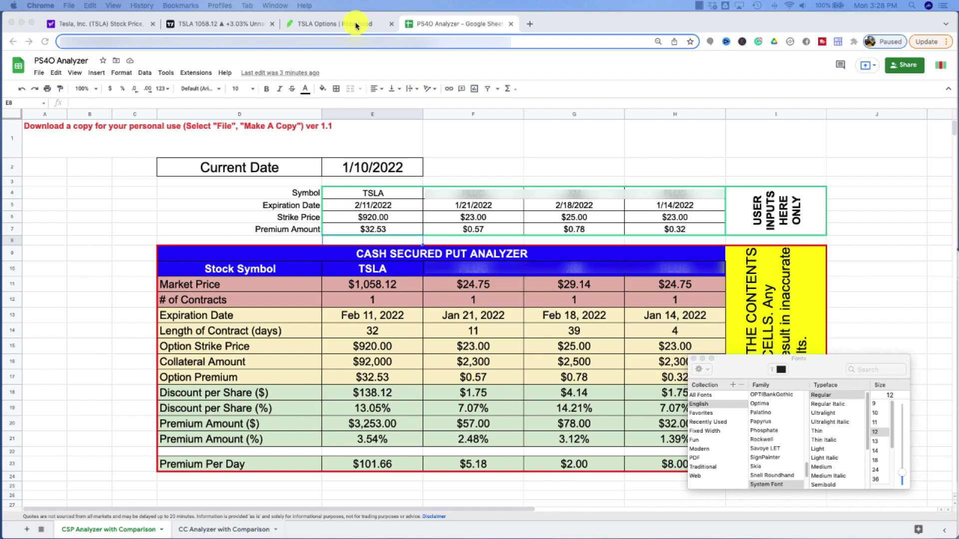
# Set the TSLA chain to buy calls expiring January 20, 2023.
pyautogui.click(356, 25)
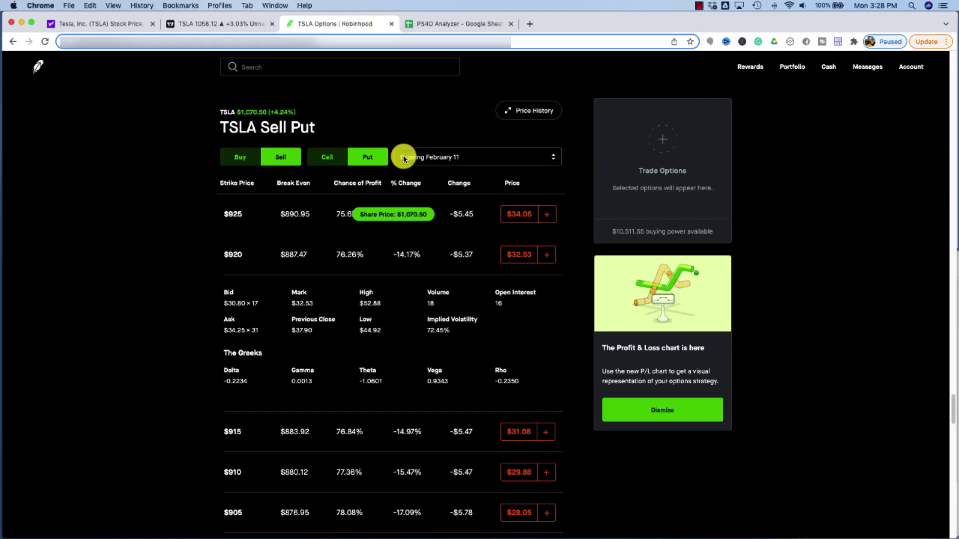
pyautogui.click(242, 159)
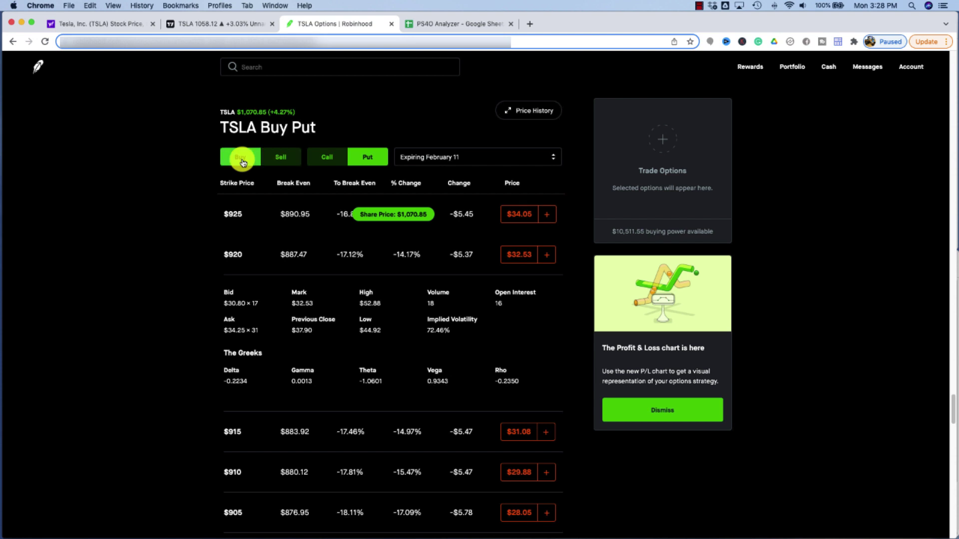
pyautogui.click(327, 153)
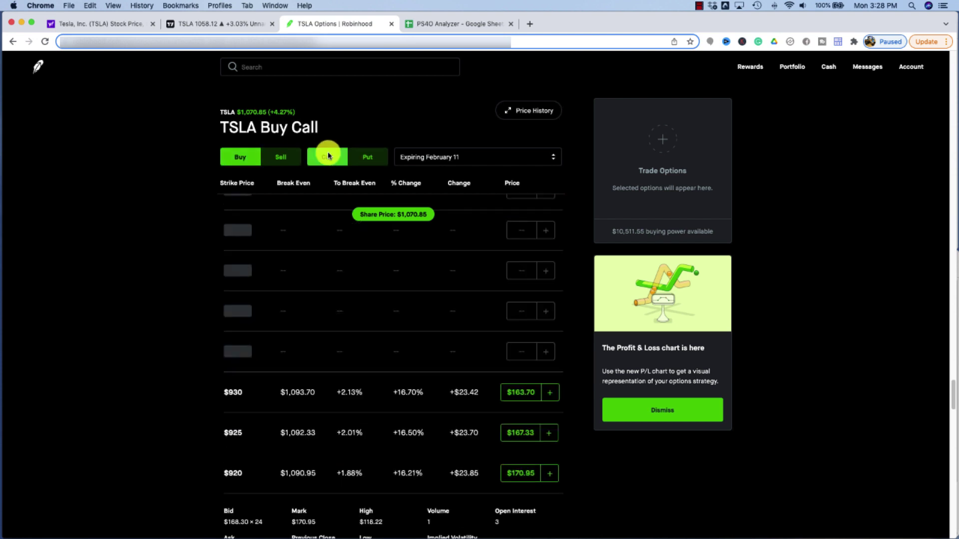
pyautogui.click(424, 160)
pyautogui.scroll(-5, 432, 192)
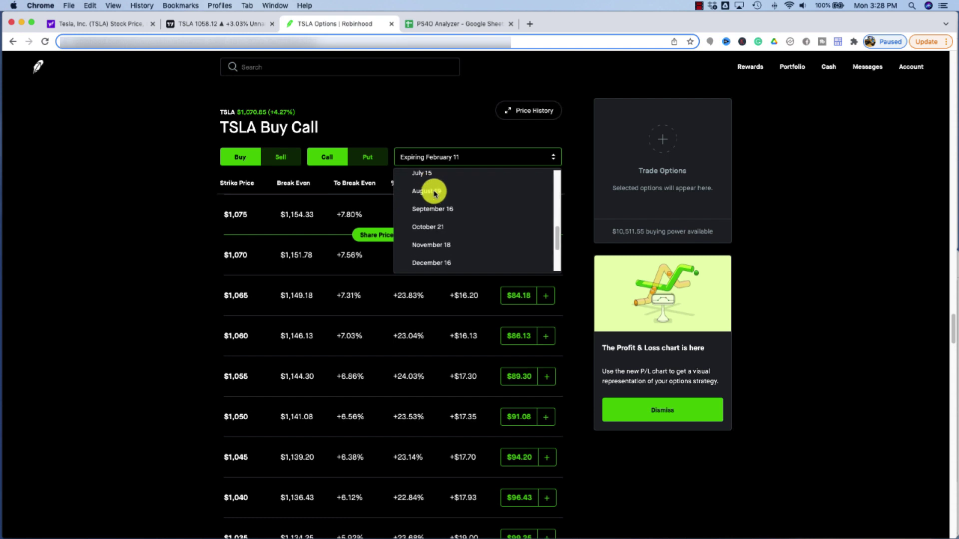
pyautogui.scroll(-1, 434, 194)
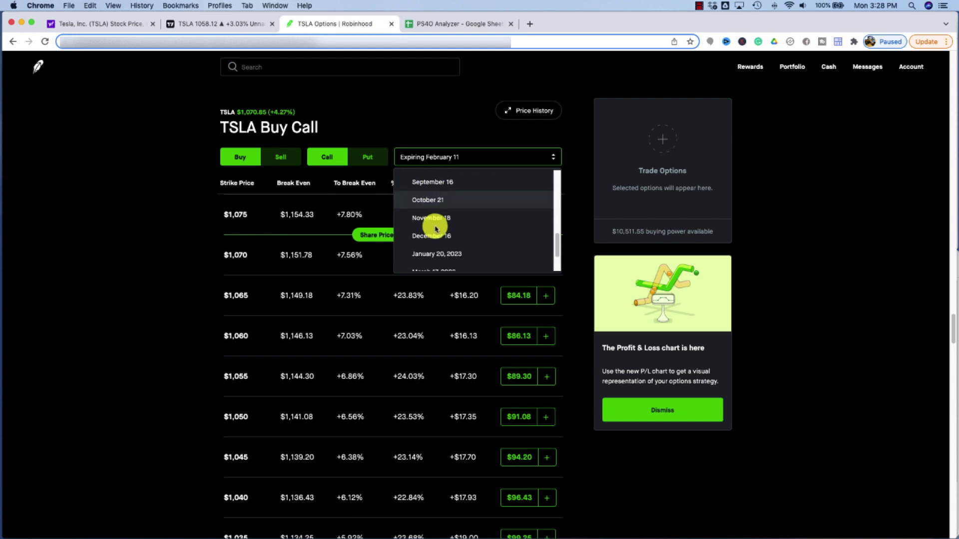
pyautogui.click(440, 255)
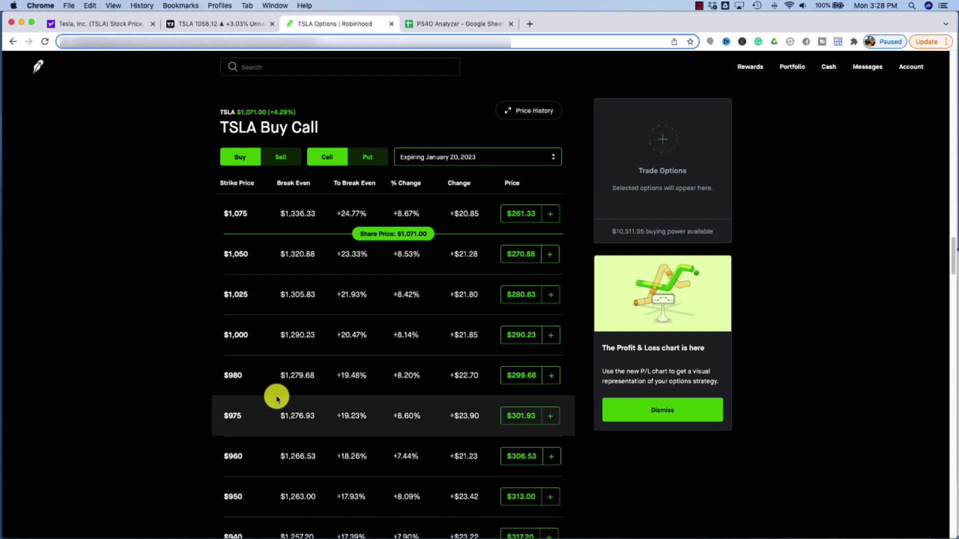
# Expand the $750 call to show its $418.05 mark and 0.8034 delta.
pyautogui.scroll(-5, 275, 397)
pyautogui.scroll(-4, 276, 398)
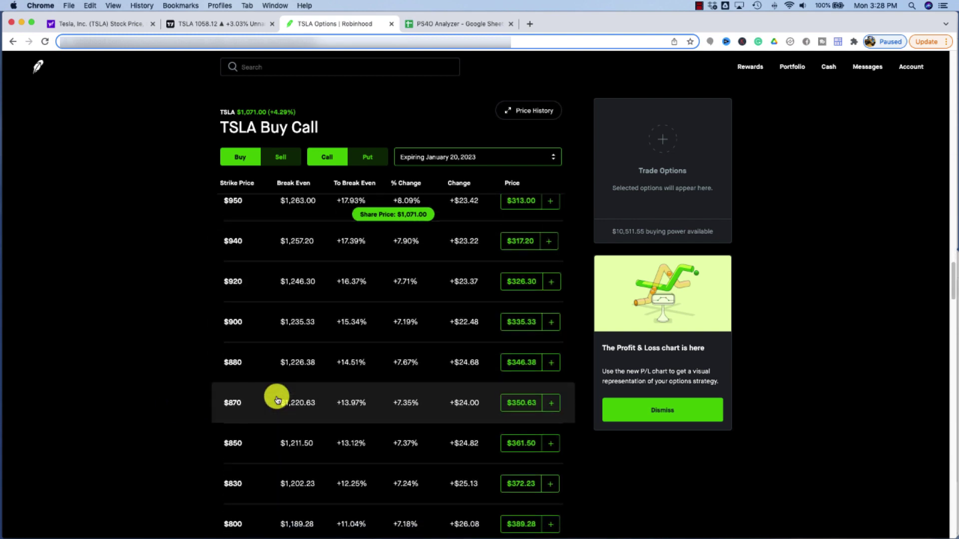
pyautogui.scroll(-4, 276, 398)
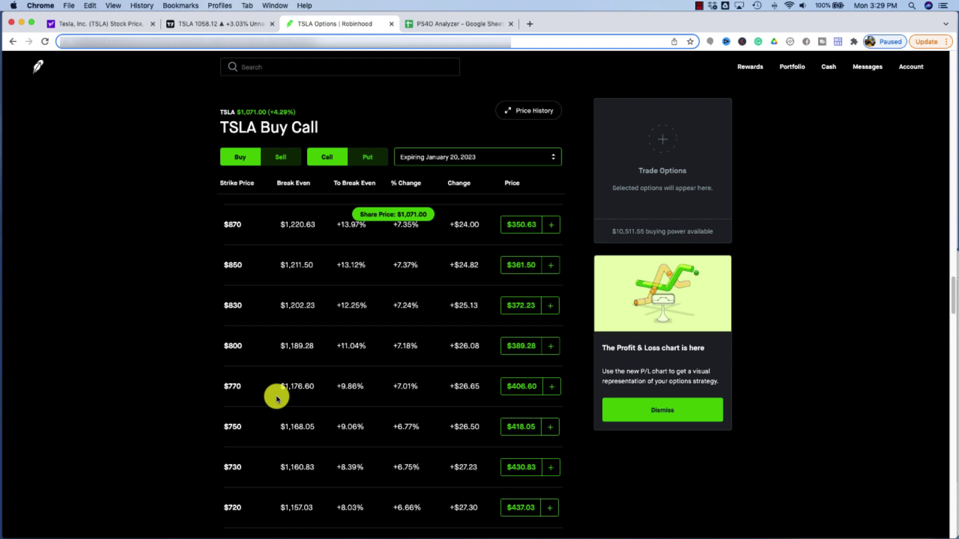
pyautogui.scroll(-2, 276, 398)
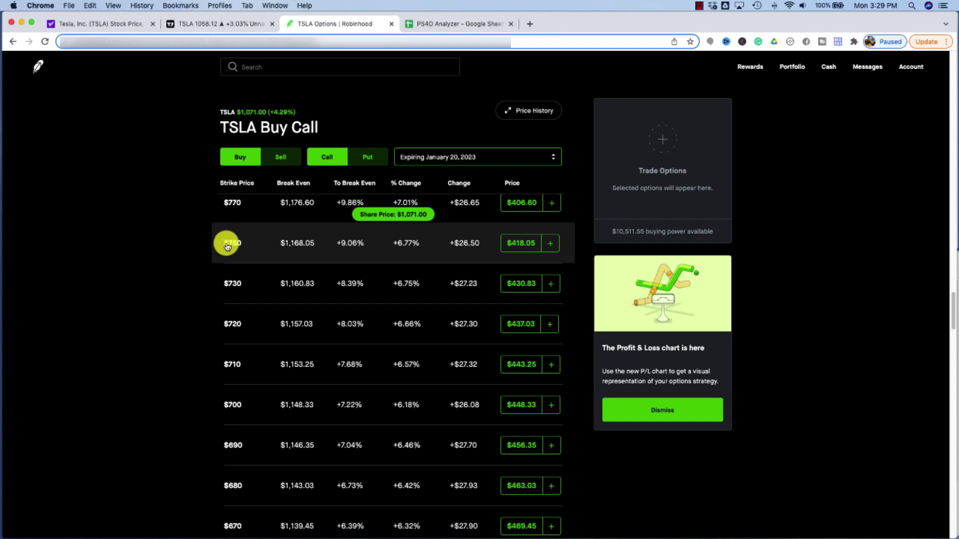
pyautogui.click(229, 242)
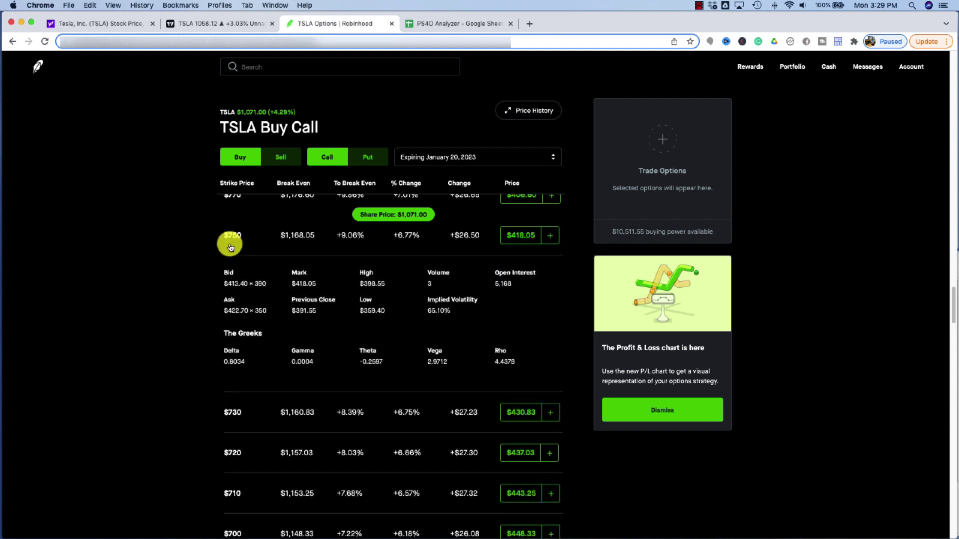
# Close the $750 call's details panel in the January 2023 chain.
pyautogui.click(239, 239)
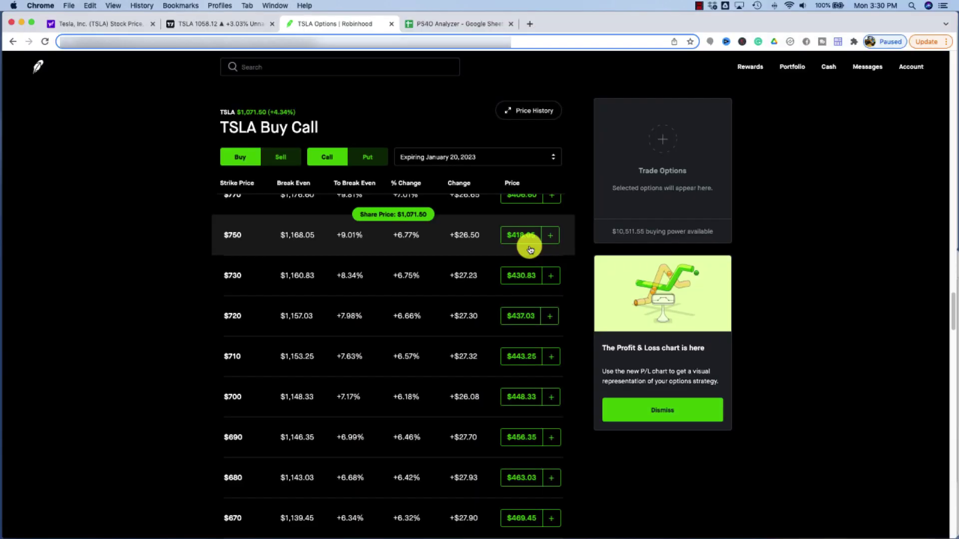
# Change the chain's expiration from January 20, 2023 to February 11.
pyautogui.click(545, 160)
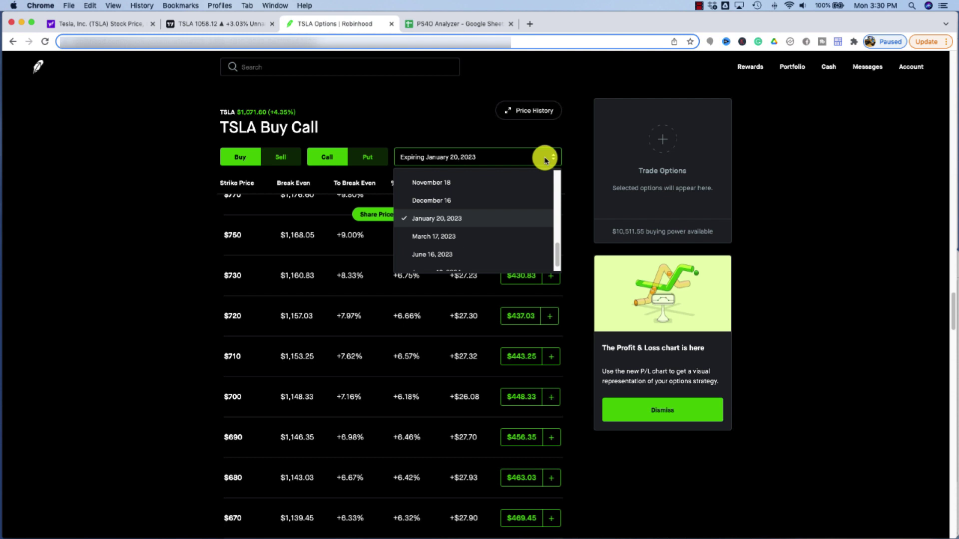
pyautogui.scroll(10, 543, 183)
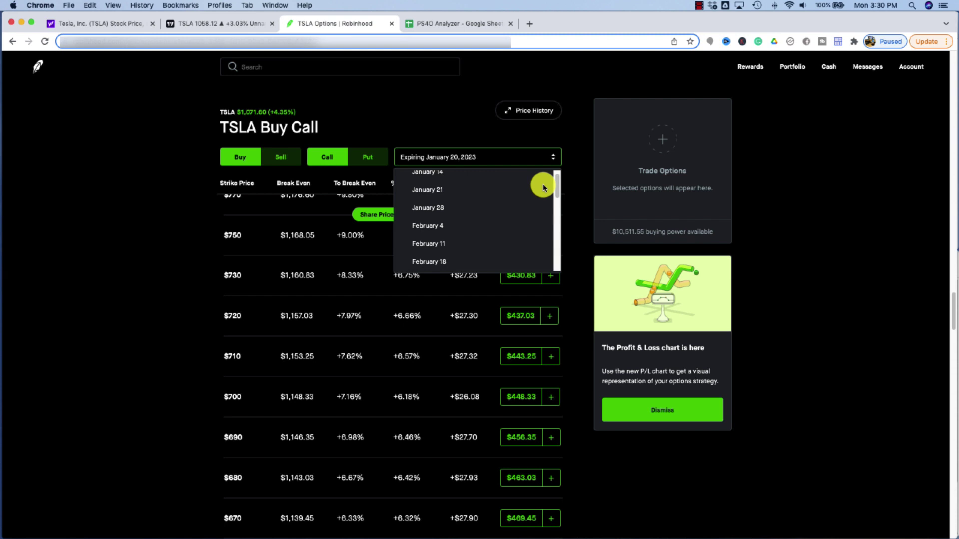
pyautogui.scroll(1, 519, 197)
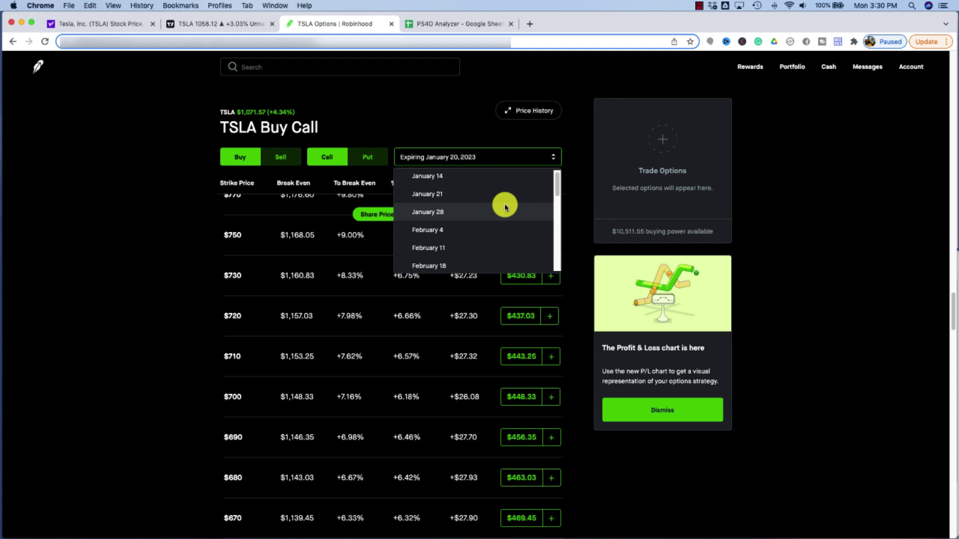
pyautogui.scroll(-5, 505, 206)
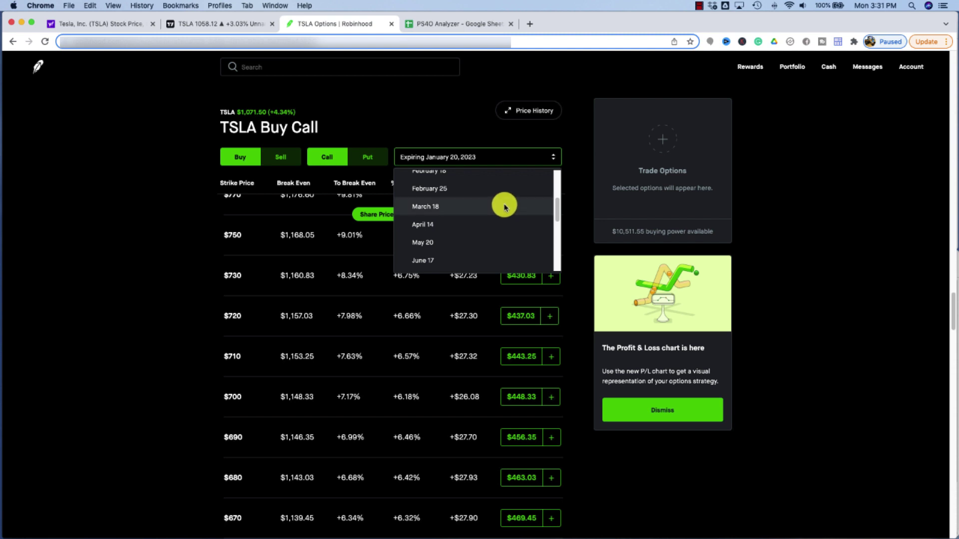
pyautogui.scroll(2, 504, 206)
pyautogui.scroll(1, 492, 195)
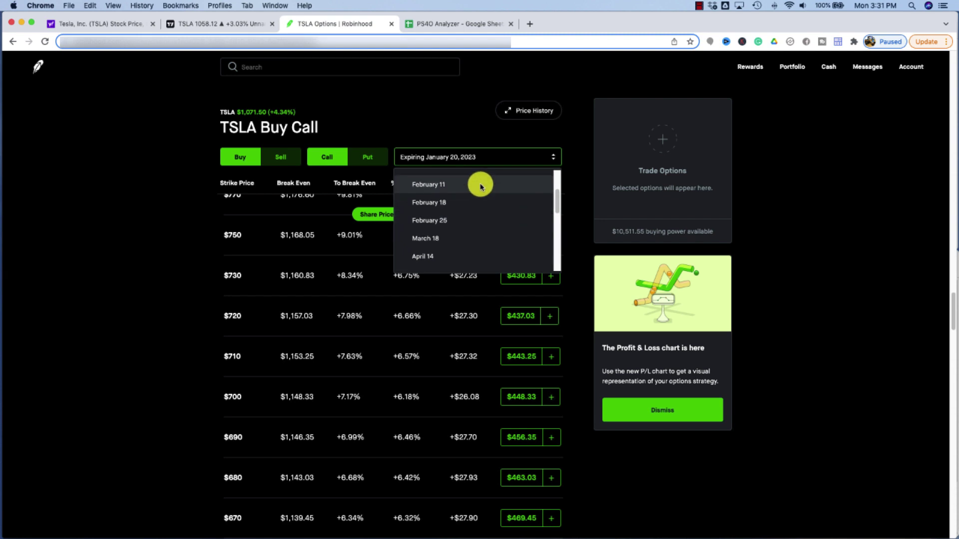
pyautogui.click(481, 186)
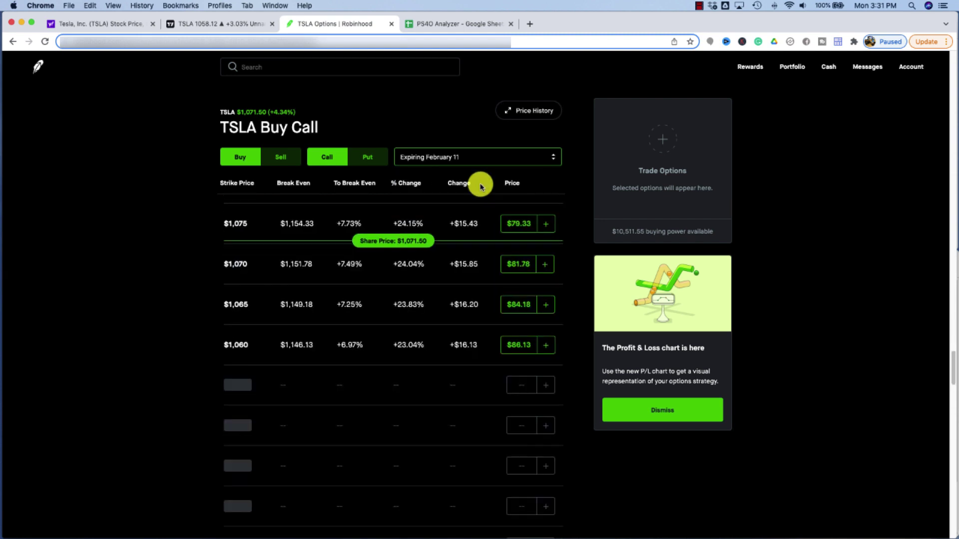
# Add a sold $930 February 11 put as the short leg of the order.
pyautogui.click(288, 153)
pyautogui.click(358, 157)
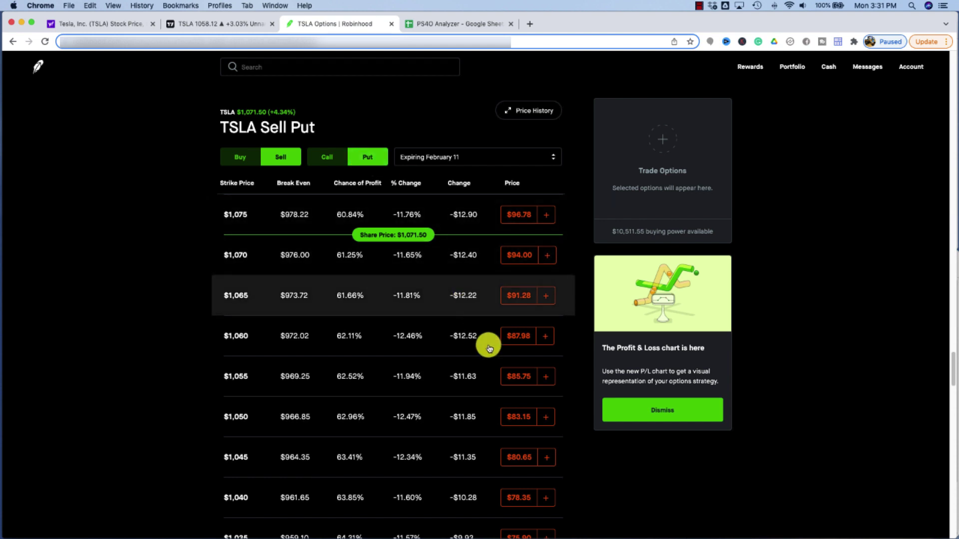
pyautogui.scroll(-10, 504, 395)
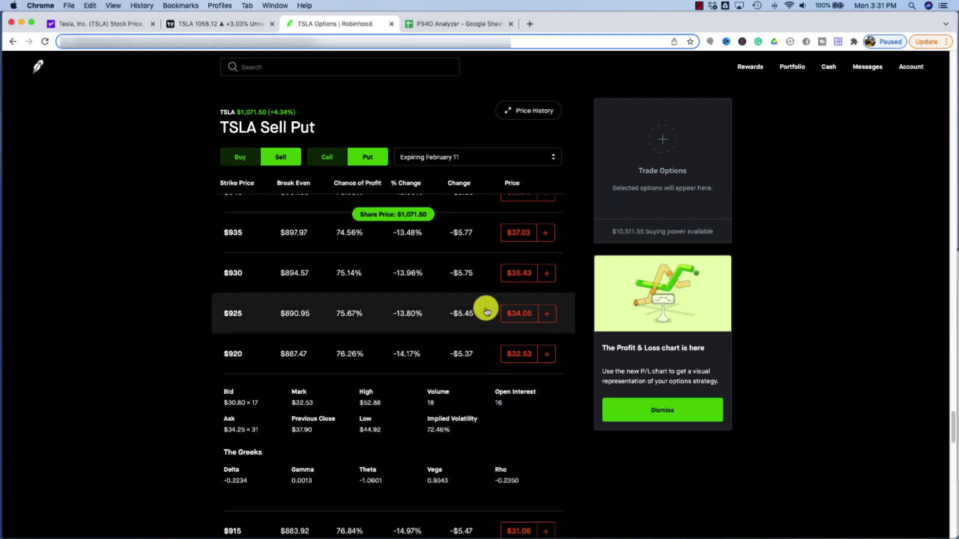
pyautogui.click(545, 273)
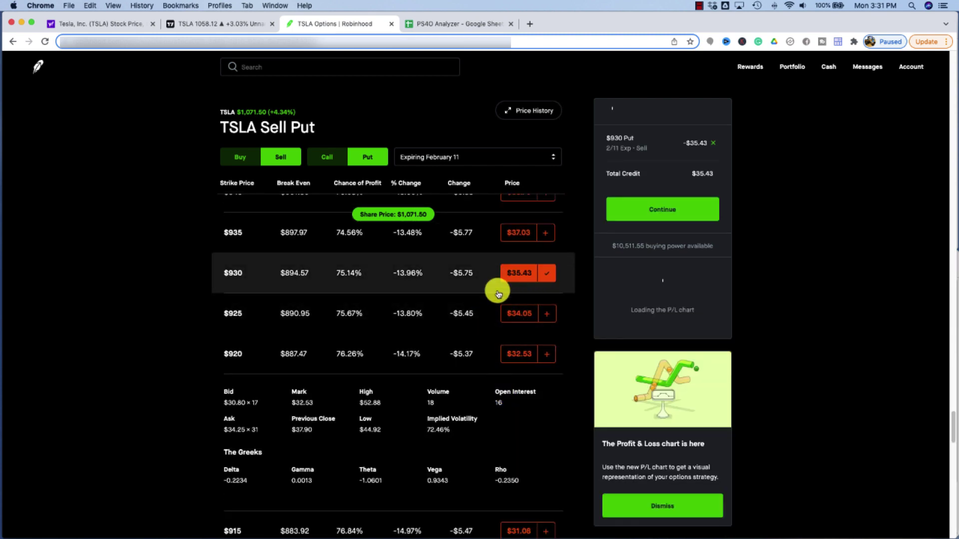
pyautogui.click(235, 355)
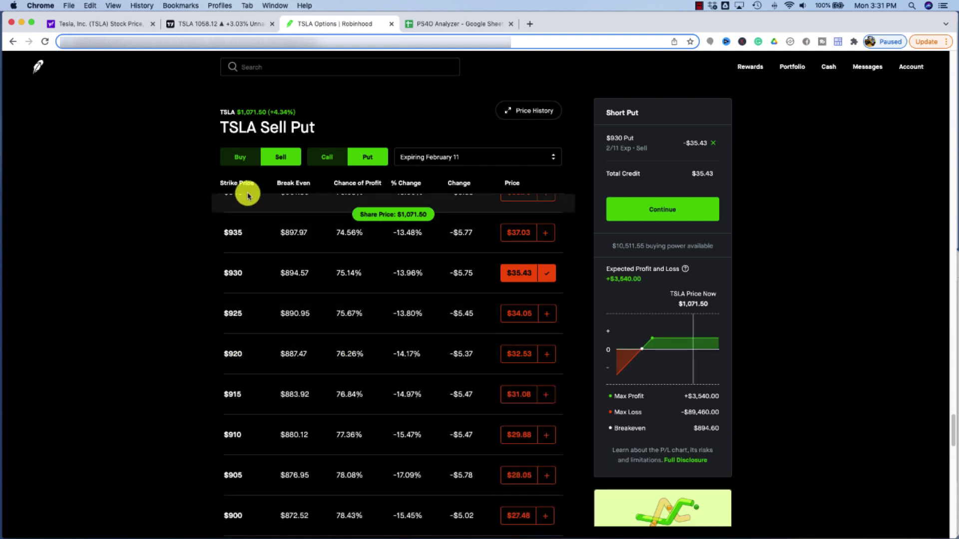
pyautogui.click(237, 163)
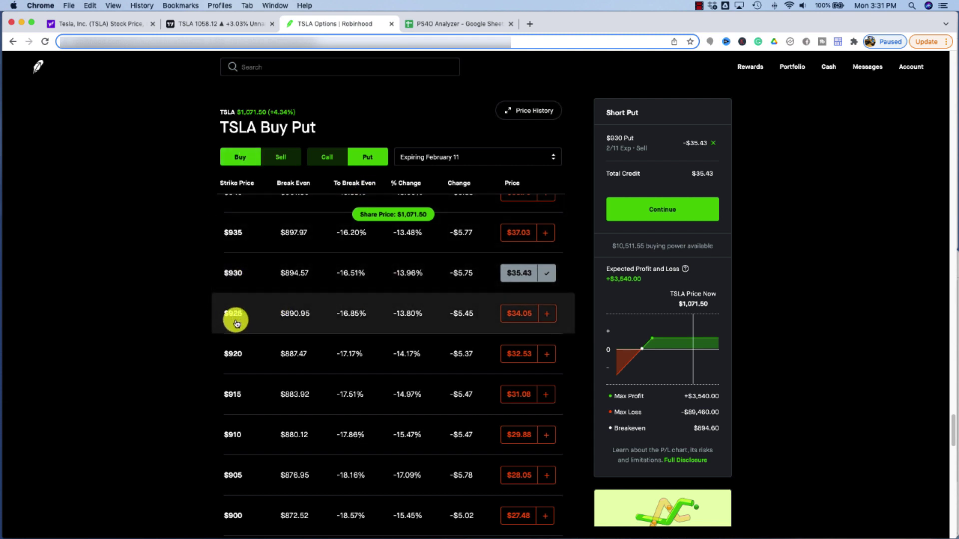
# Add a bought $925 put to form the spread for a $1.38 credit.
pyautogui.click(546, 314)
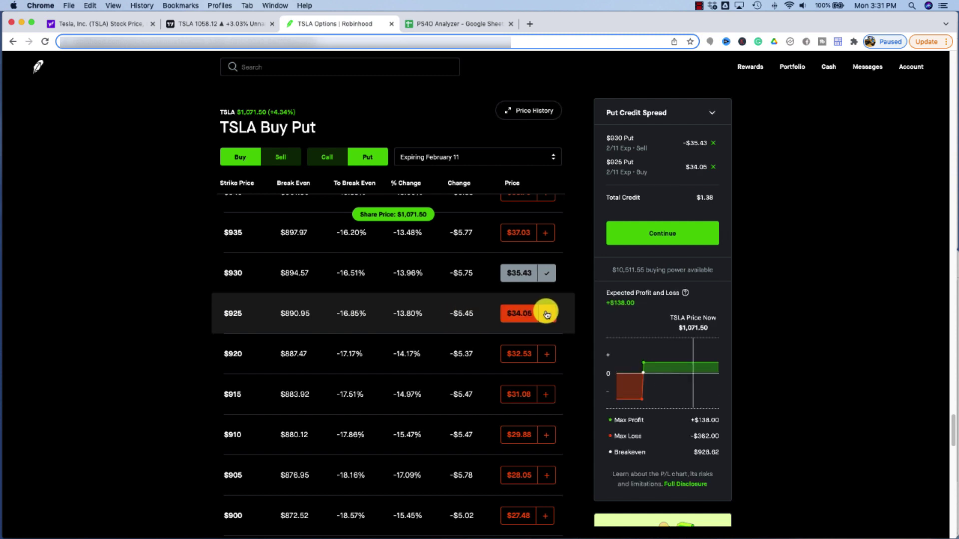